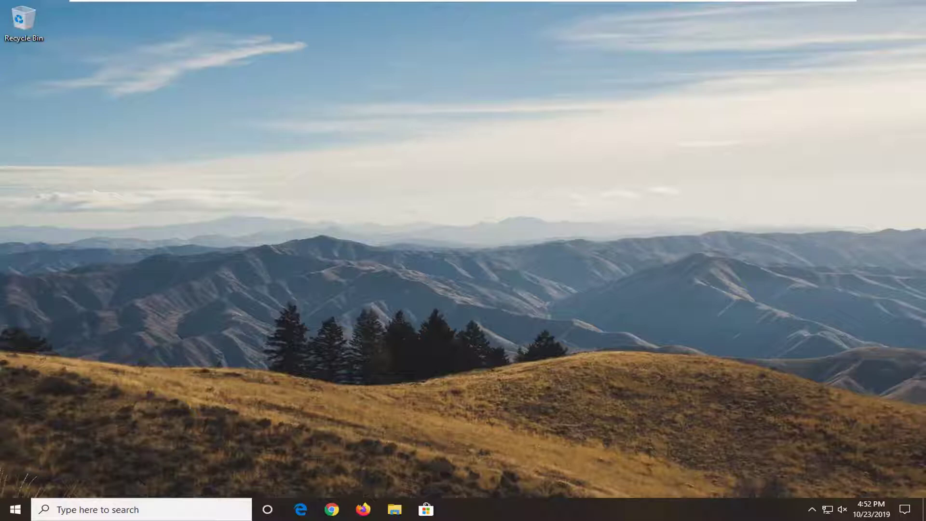
Launch Registry Editor from Start as administrator and approve the UAC prompt.
{"action": "left_click", "coordinate": [14, 510]}
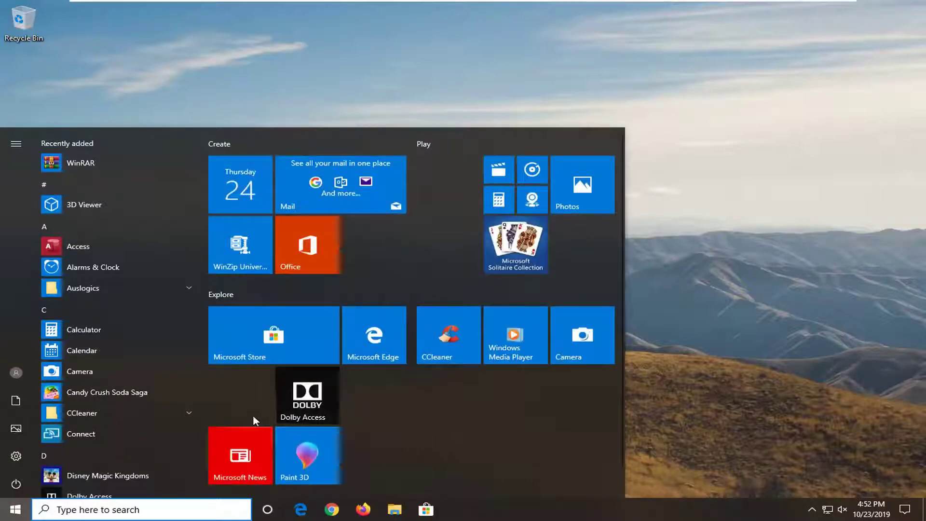
{"action": "type", "text": "regedit"}
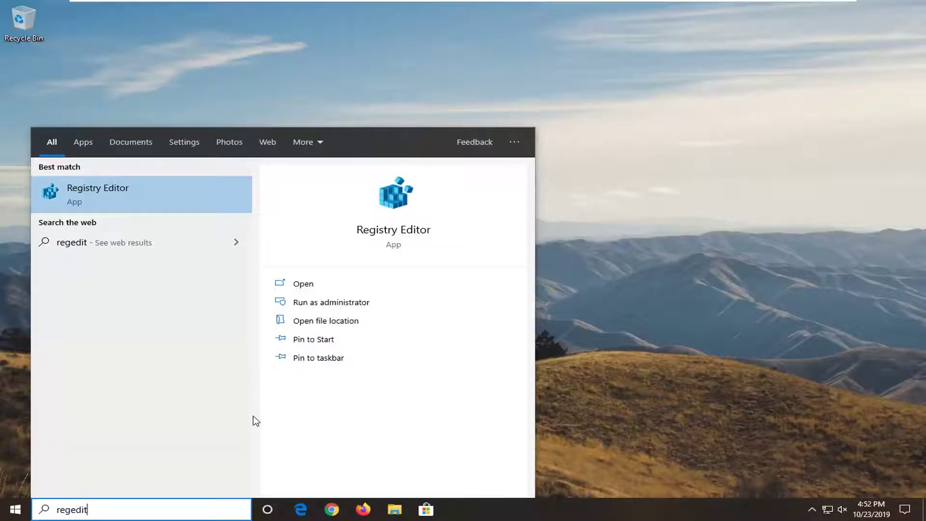
{"action": "right_click", "coordinate": [109, 200]}
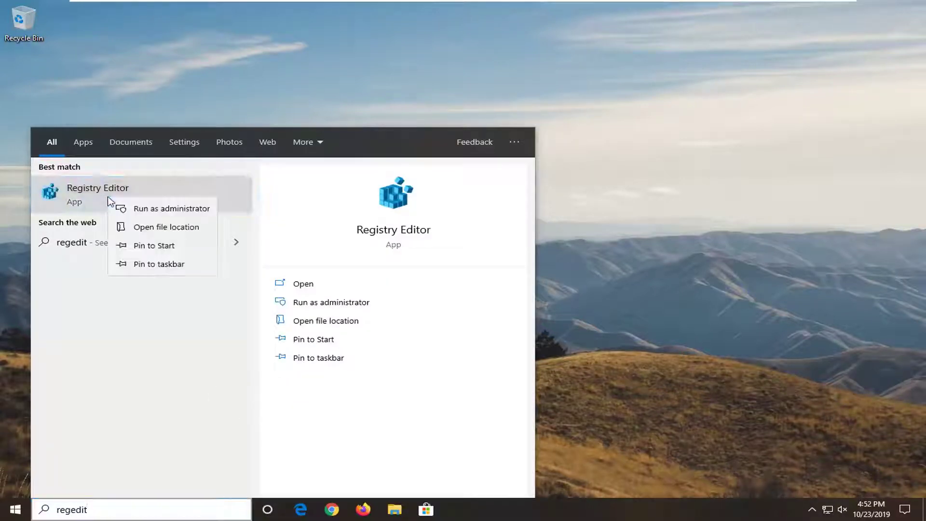
{"action": "left_click", "coordinate": [152, 209]}
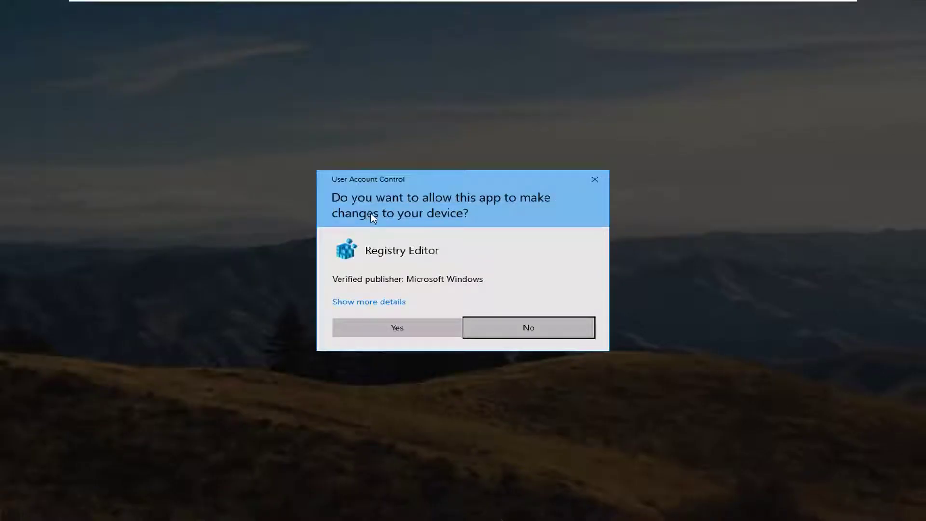
{"action": "left_click", "coordinate": [410, 328]}
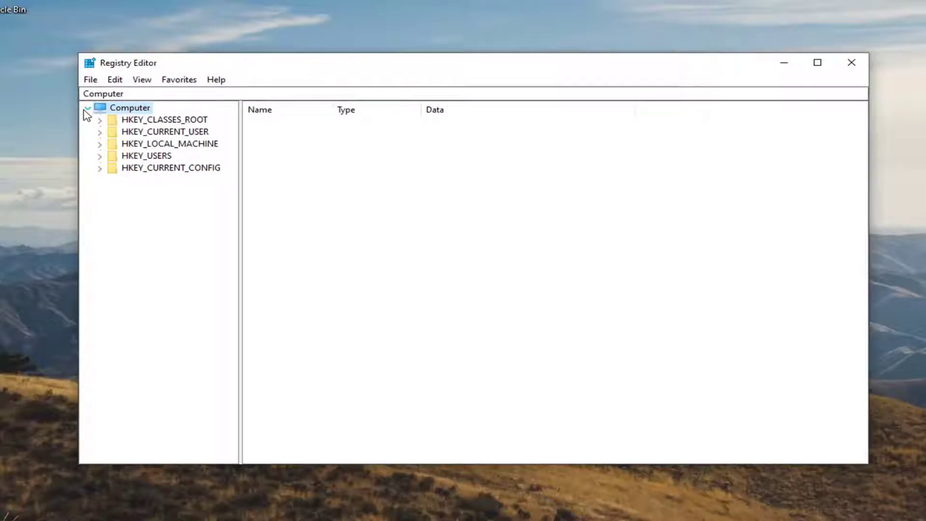
{"action": "left_click", "coordinate": [91, 81]}
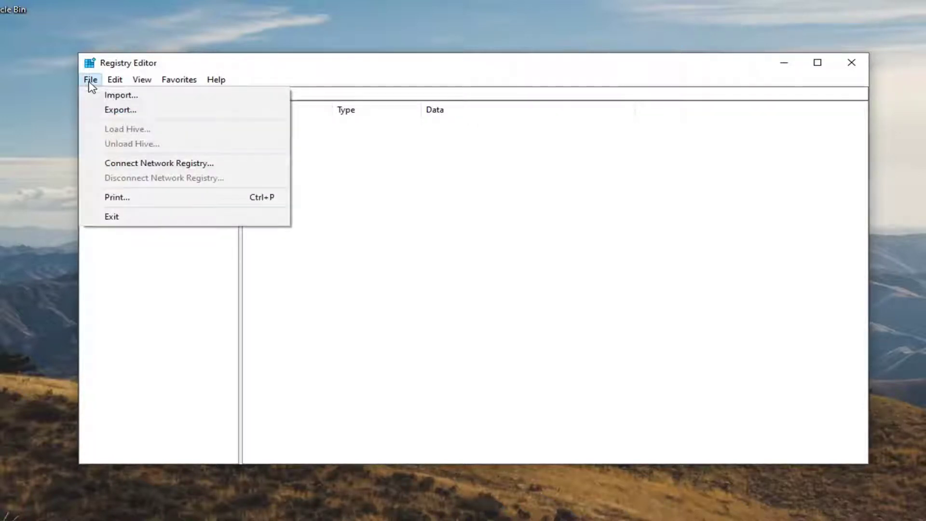
{"action": "left_click", "coordinate": [109, 110]}
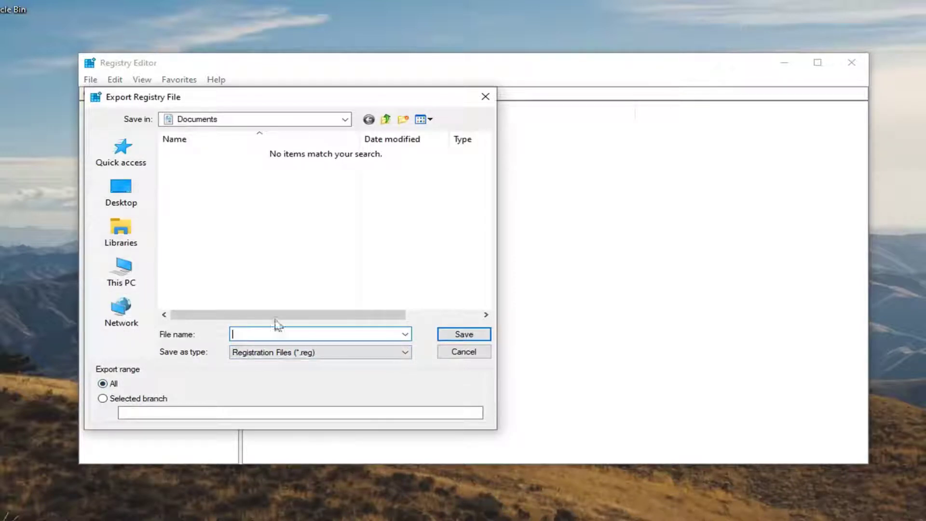
{"action": "left_click", "coordinate": [463, 353]}
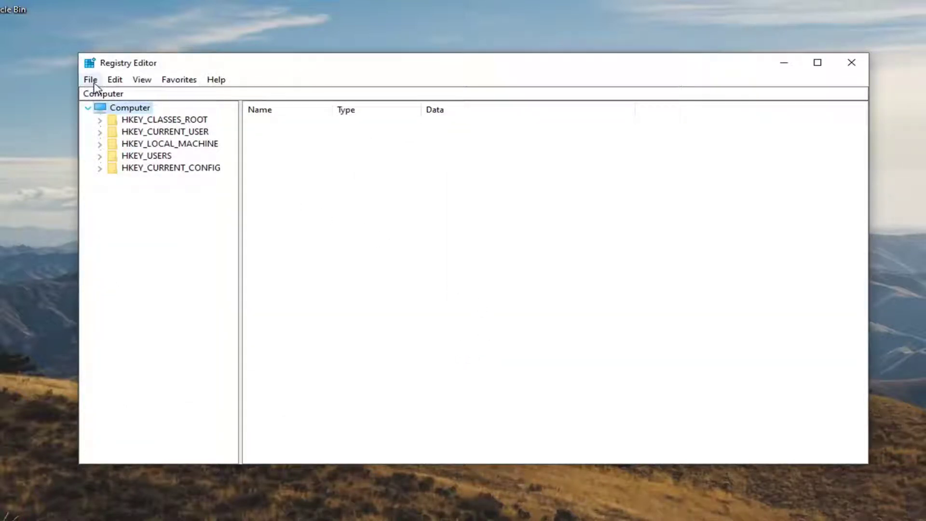
{"action": "left_click", "coordinate": [91, 80]}
{"action": "left_click", "coordinate": [103, 94]}
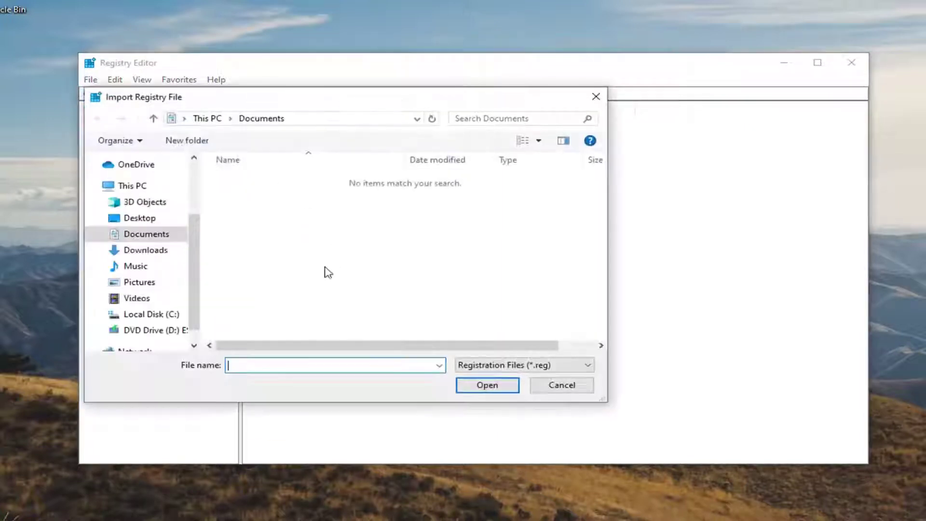
{"action": "left_click", "coordinate": [583, 389]}
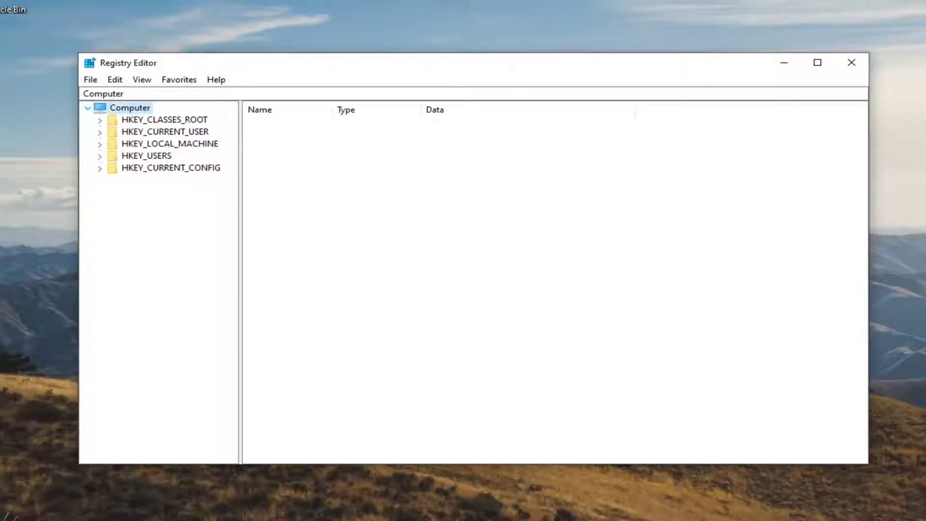
Expand HKEY_LOCAL_MACHINE > SYSTEM > CurrentControlSet > Services in the key tree.
{"action": "left_click", "coordinate": [187, 144]}
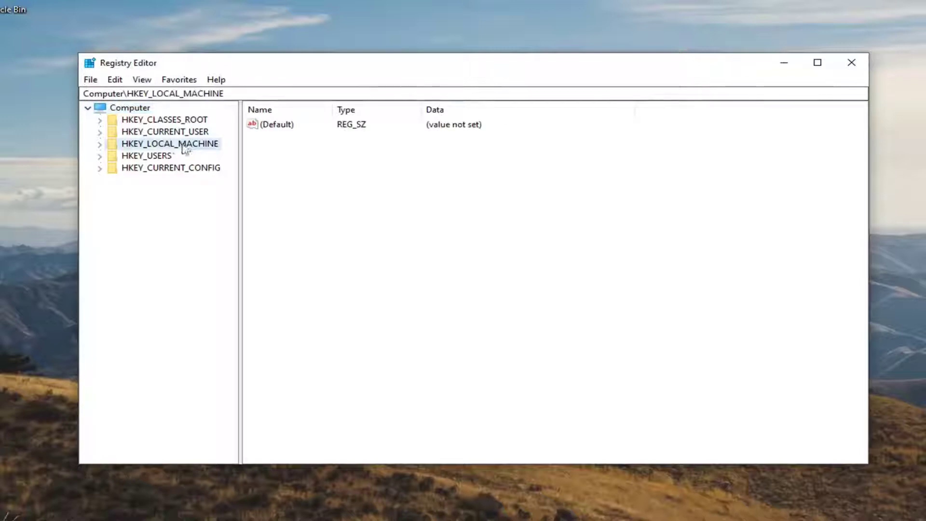
{"action": "left_click", "coordinate": [100, 144]}
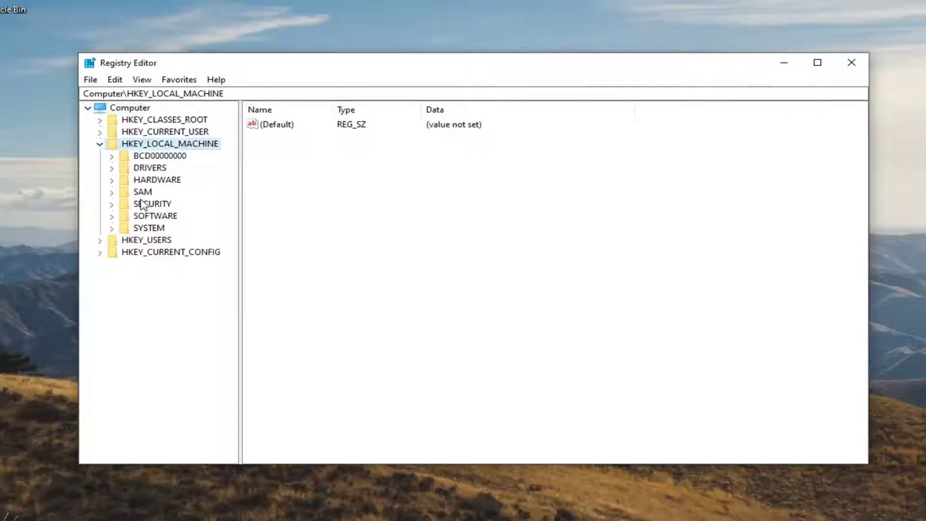
{"action": "left_click", "coordinate": [148, 229]}
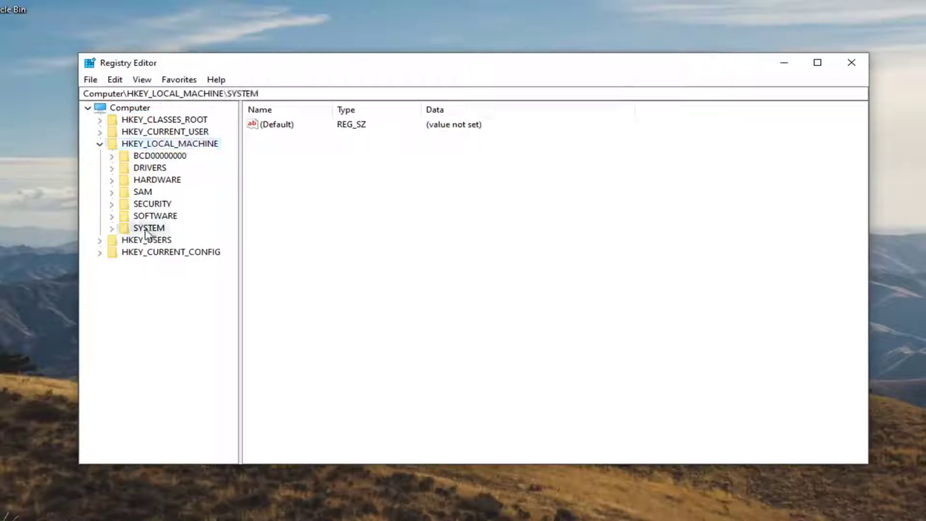
{"action": "double_click", "coordinate": [149, 228]}
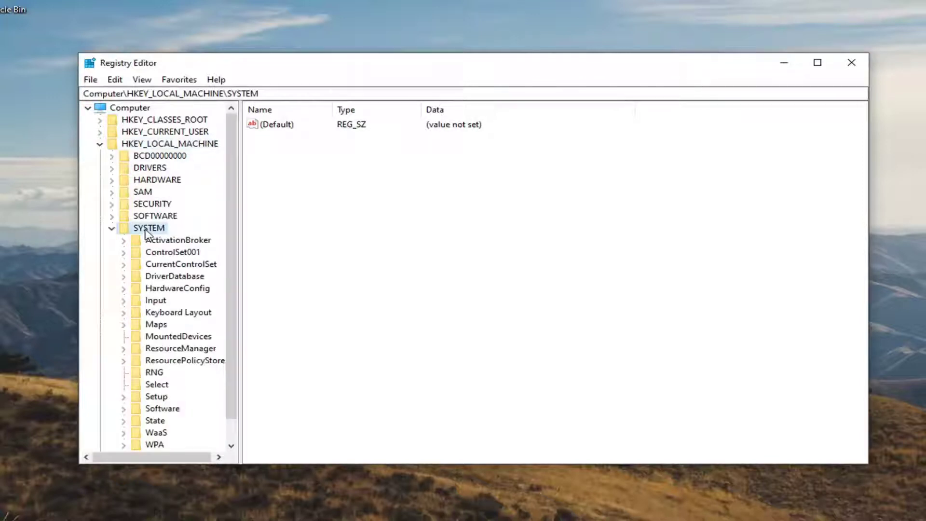
{"action": "left_click_drag", "start_coordinate": [240, 237], "coordinate": [261, 245]}
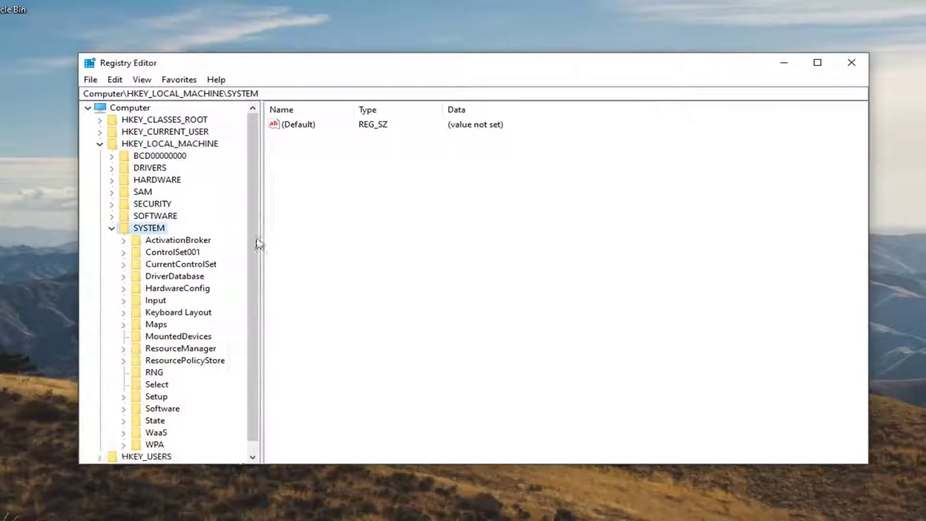
{"action": "left_click", "coordinate": [185, 265]}
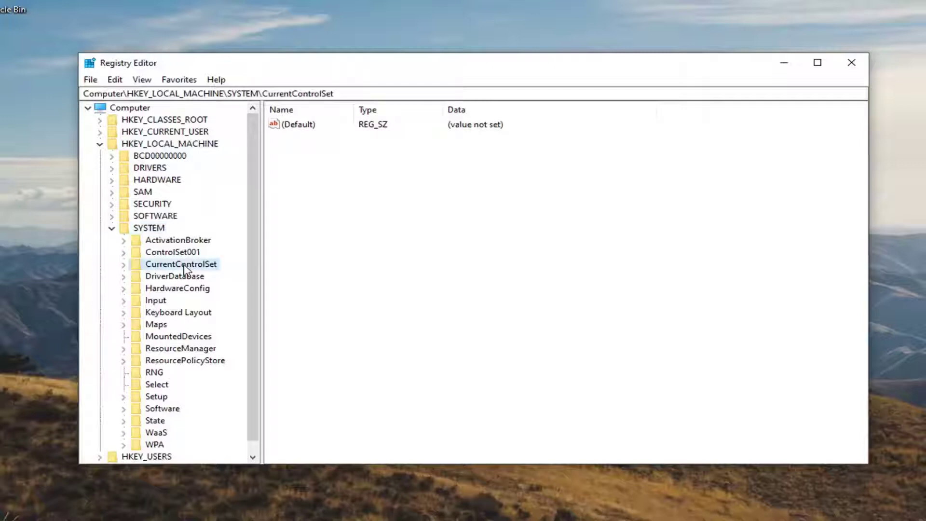
{"action": "double_click", "coordinate": [194, 264]}
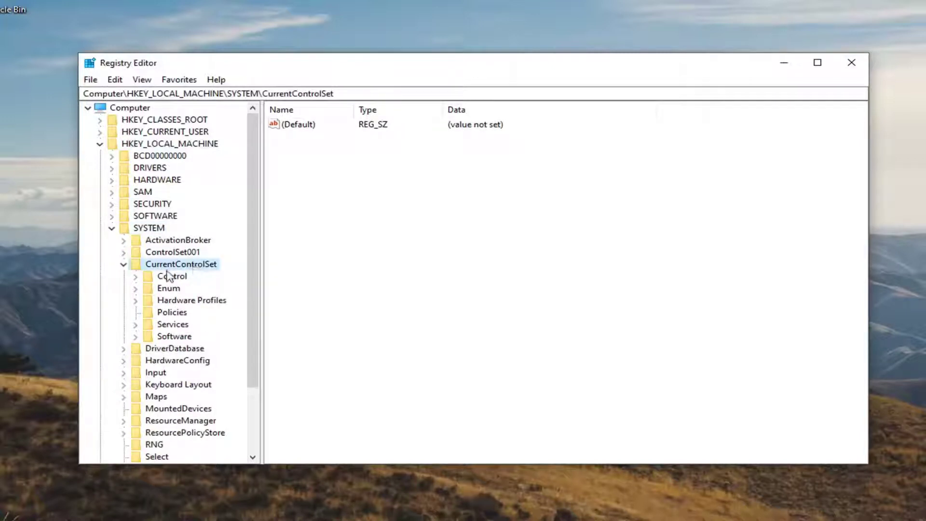
{"action": "left_click", "coordinate": [161, 325]}
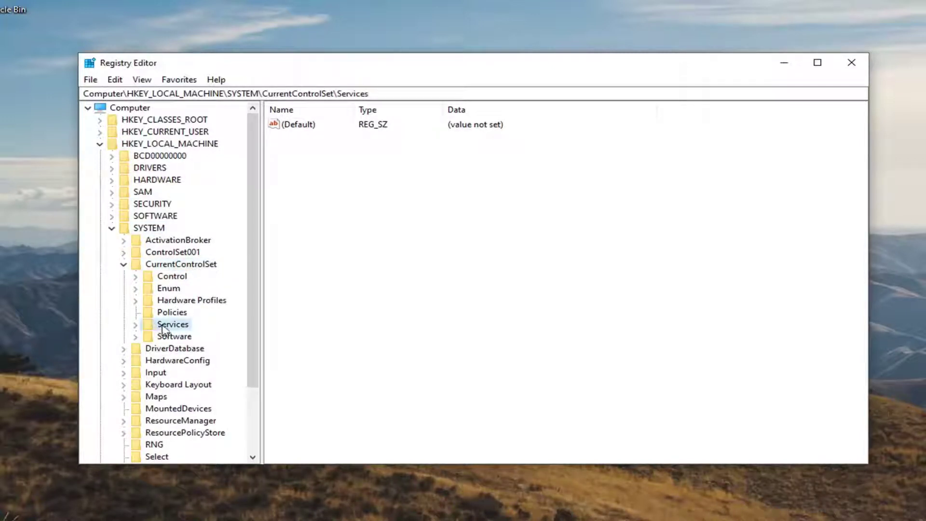
{"action": "double_click", "coordinate": [162, 327]}
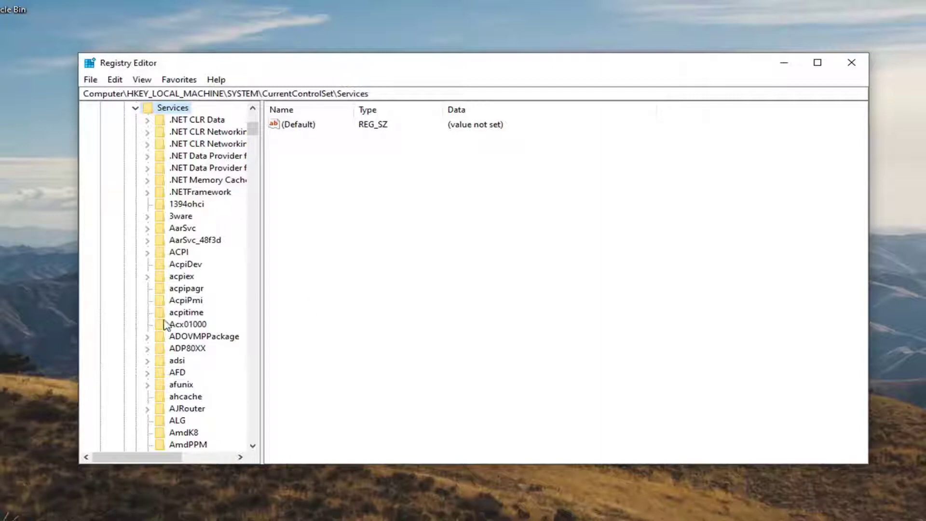
{"action": "scroll", "coordinate": [165, 325], "scroll_direction": "down", "scroll_amount": 4}
{"action": "scroll", "coordinate": [196, 336], "scroll_direction": "down", "scroll_amount": 12}
{"action": "scroll", "coordinate": [231, 325], "scroll_direction": "down", "scroll_amount": 7}
{"action": "scroll", "coordinate": [211, 322], "scroll_direction": "down", "scroll_amount": 13}
{"action": "scroll", "coordinate": [246, 324], "scroll_direction": "down", "scroll_amount": 6}
Widen the key tree pane and select the WdNisSvc service key.
{"action": "left_click_drag", "start_coordinate": [261, 325], "coordinate": [336, 324]}
{"action": "scroll", "coordinate": [229, 361], "scroll_direction": "down", "scroll_amount": 7}
{"action": "scroll", "coordinate": [230, 364], "scroll_direction": "down", "scroll_amount": 8}
{"action": "scroll", "coordinate": [249, 338], "scroll_direction": "down", "scroll_amount": 15}
{"action": "scroll", "coordinate": [249, 337], "scroll_direction": "down", "scroll_amount": 7}
{"action": "scroll", "coordinate": [251, 325], "scroll_direction": "down", "scroll_amount": 9}
{"action": "scroll", "coordinate": [250, 317], "scroll_direction": "down", "scroll_amount": 9}
{"action": "scroll", "coordinate": [255, 311], "scroll_direction": "down", "scroll_amount": 9}
{"action": "scroll", "coordinate": [255, 310], "scroll_direction": "down", "scroll_amount": 9}
{"action": "scroll", "coordinate": [255, 310], "scroll_direction": "down", "scroll_amount": 5}
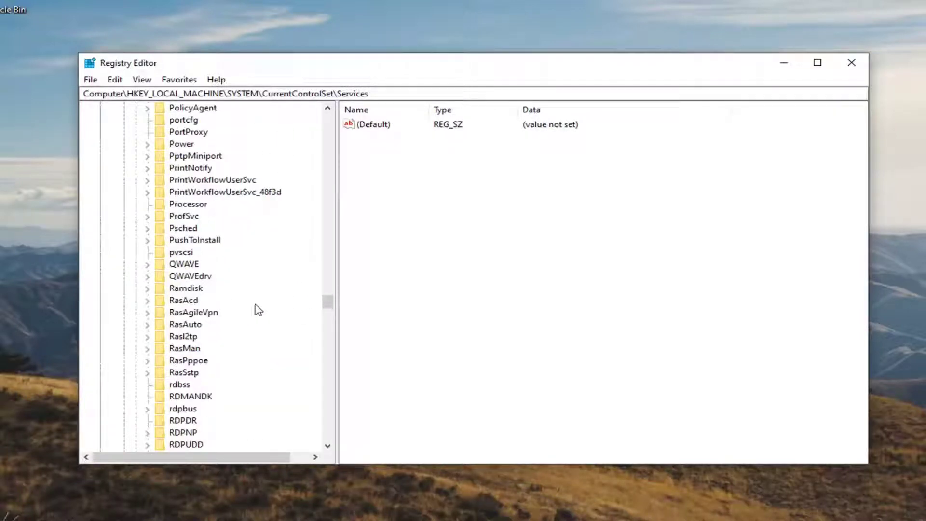
{"action": "scroll", "coordinate": [255, 310], "scroll_direction": "down", "scroll_amount": 8}
{"action": "scroll", "coordinate": [254, 310], "scroll_direction": "down", "scroll_amount": 8}
{"action": "scroll", "coordinate": [253, 310], "scroll_direction": "down", "scroll_amount": 9}
{"action": "scroll", "coordinate": [252, 310], "scroll_direction": "down", "scroll_amount": 8}
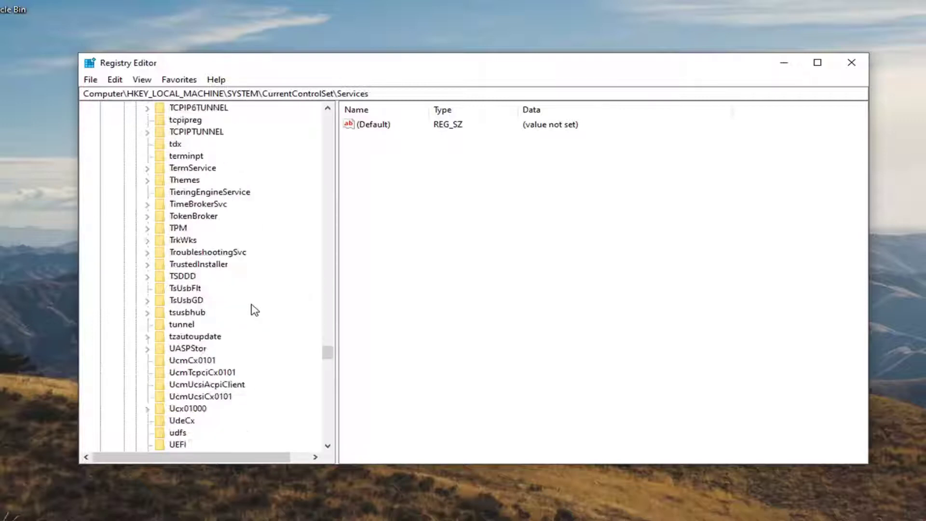
{"action": "scroll", "coordinate": [227, 324], "scroll_direction": "down", "scroll_amount": 6}
{"action": "scroll", "coordinate": [228, 325], "scroll_direction": "down", "scroll_amount": 4}
{"action": "scroll", "coordinate": [225, 333], "scroll_direction": "down", "scroll_amount": 6}
{"action": "scroll", "coordinate": [222, 338], "scroll_direction": "down", "scroll_amount": 3}
{"action": "scroll", "coordinate": [248, 347], "scroll_direction": "down", "scroll_amount": 4}
{"action": "scroll", "coordinate": [205, 355], "scroll_direction": "down", "scroll_amount": 3}
{"action": "scroll", "coordinate": [195, 347], "scroll_direction": "down", "scroll_amount": 4}
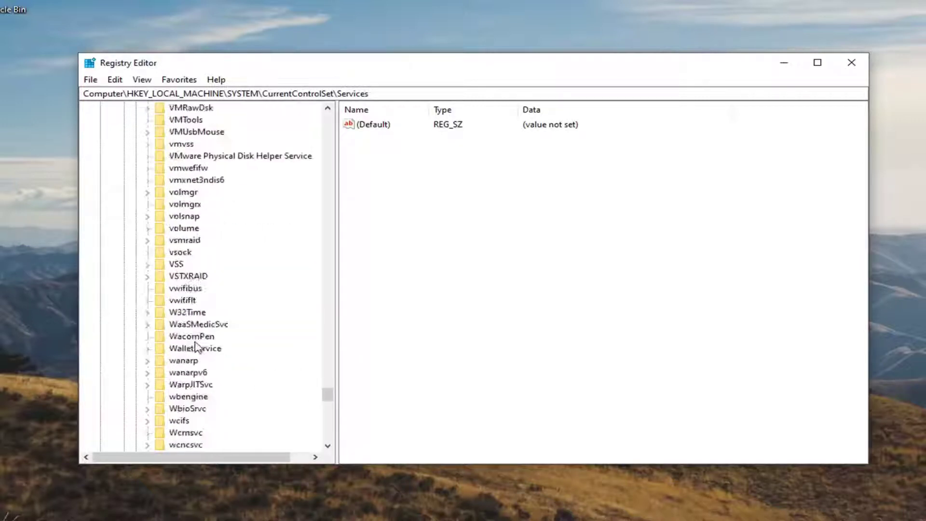
{"action": "scroll", "coordinate": [196, 387], "scroll_direction": "down", "scroll_amount": 1}
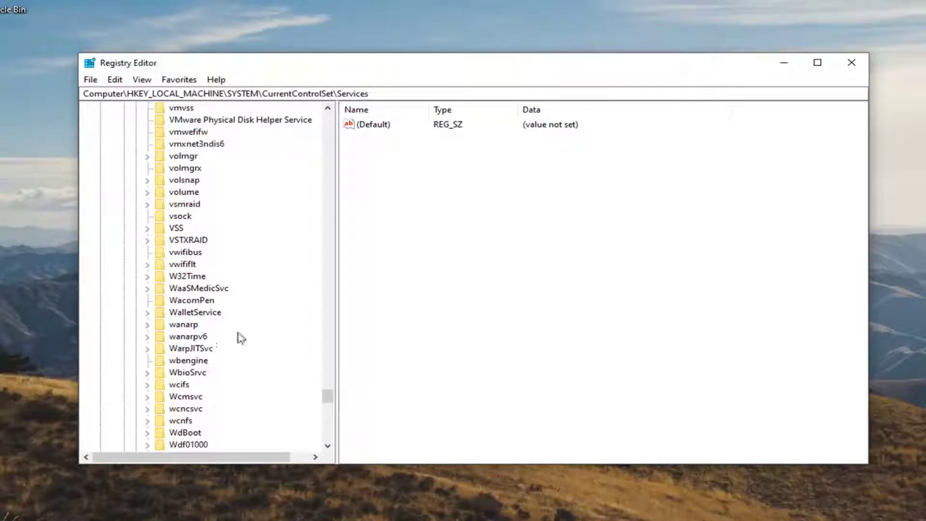
{"action": "scroll", "coordinate": [209, 368], "scroll_direction": "down", "scroll_amount": 1}
{"action": "scroll", "coordinate": [208, 368], "scroll_direction": "down", "scroll_amount": 2}
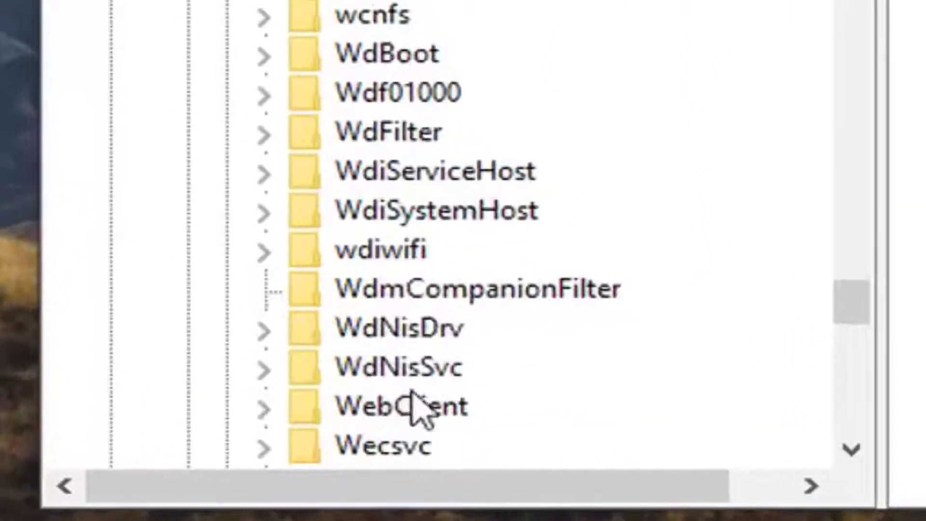
{"action": "left_click", "coordinate": [423, 380]}
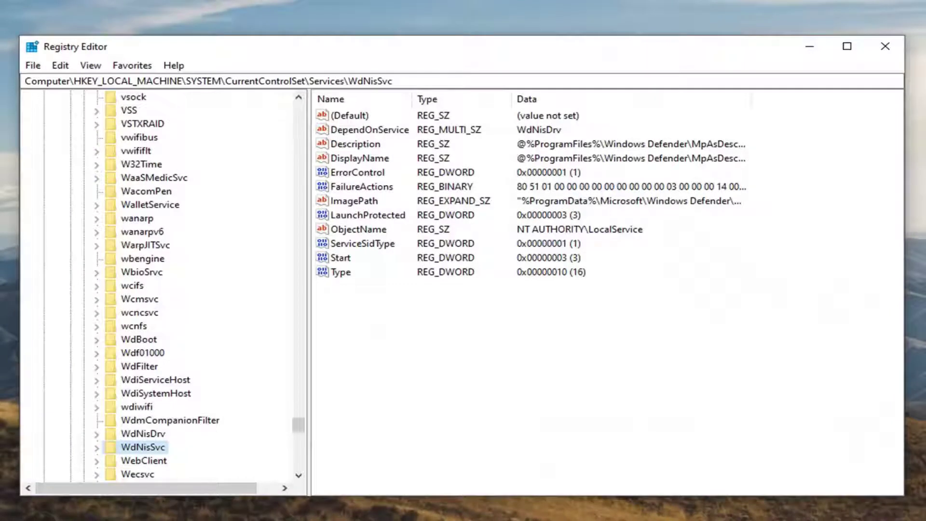
Change the WdNisSvc Start DWORD value data to 3 and confirm.
{"action": "left_click", "coordinate": [339, 259]}
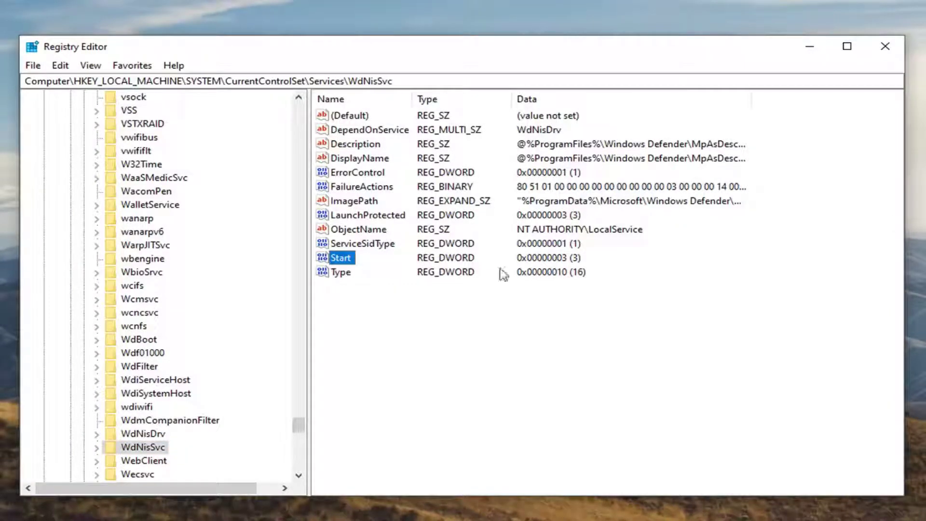
{"action": "double_click", "coordinate": [342, 260]}
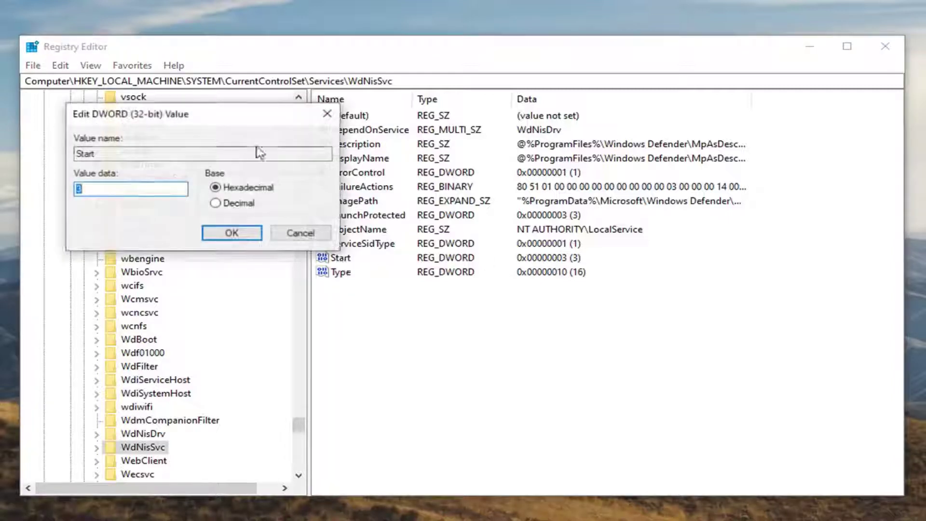
{"action": "left_click_drag", "start_coordinate": [238, 118], "coordinate": [636, 142]}
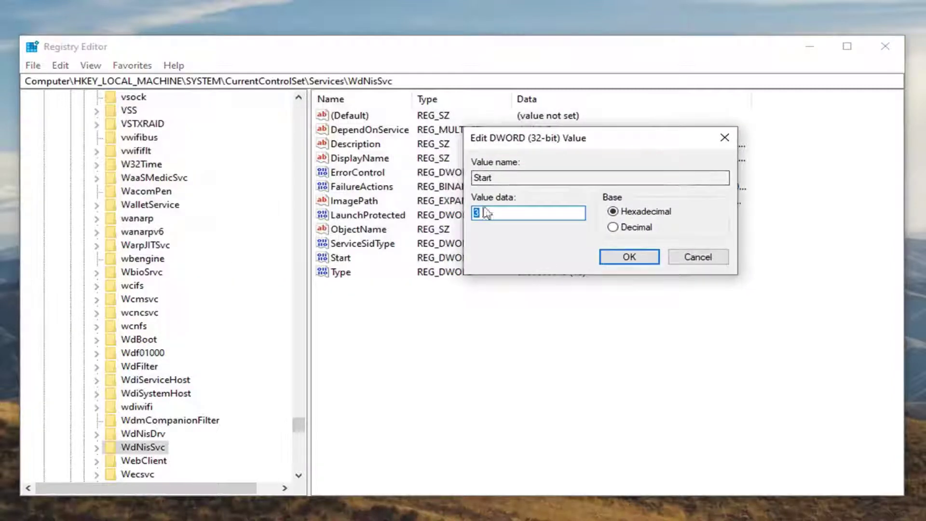
{"action": "key", "text": "BackSpace"}
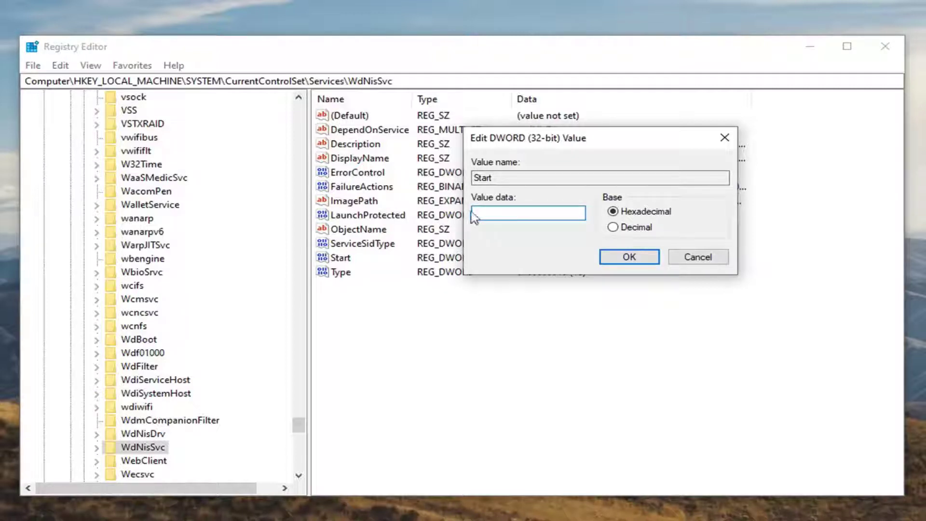
{"action": "type", "text": "3"}
{"action": "left_click", "coordinate": [628, 257]}
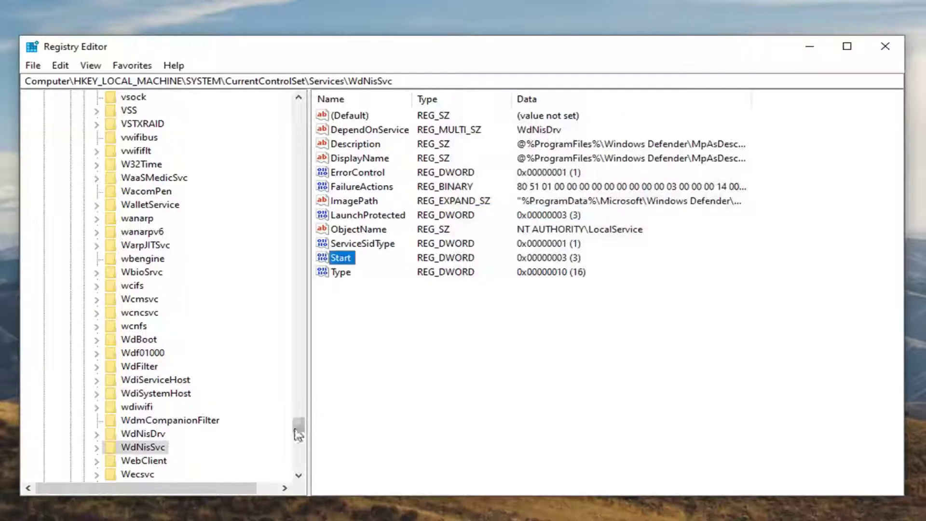
{"action": "left_click_drag", "start_coordinate": [297, 431], "coordinate": [75, 267]}
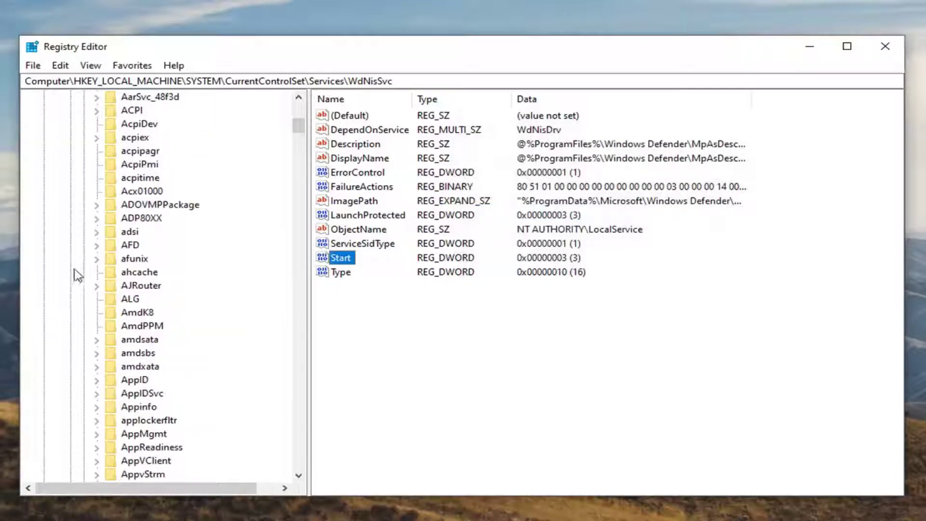
{"action": "scroll", "coordinate": [75, 268], "scroll_direction": "up", "scroll_amount": 7}
{"action": "scroll", "coordinate": [77, 267], "scroll_direction": "up", "scroll_amount": 3}
Collapse the Services, CurrentControlSet, SYSTEM and HKEY_LOCAL_MACHINE branches.
{"action": "left_click", "coordinate": [82, 338]}
{"action": "left_click", "coordinate": [69, 271]}
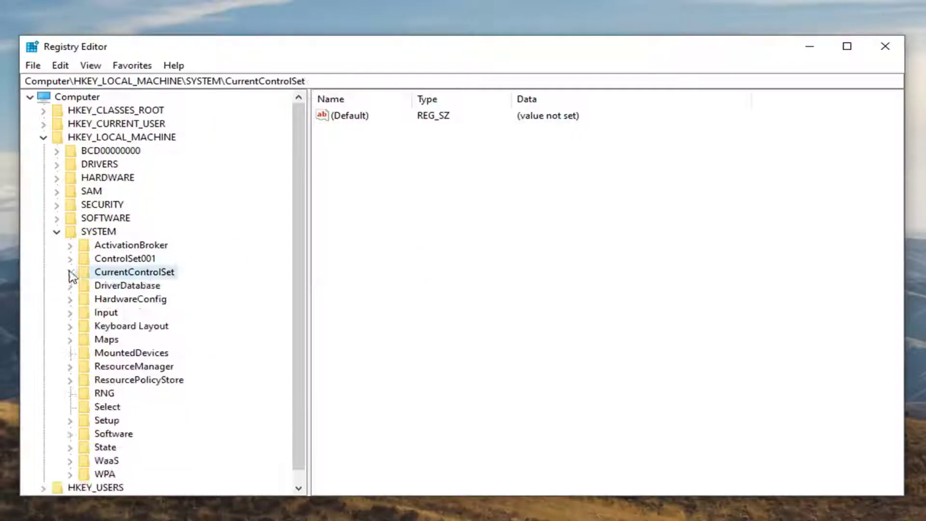
{"action": "left_click", "coordinate": [57, 231]}
{"action": "left_click", "coordinate": [44, 137]}
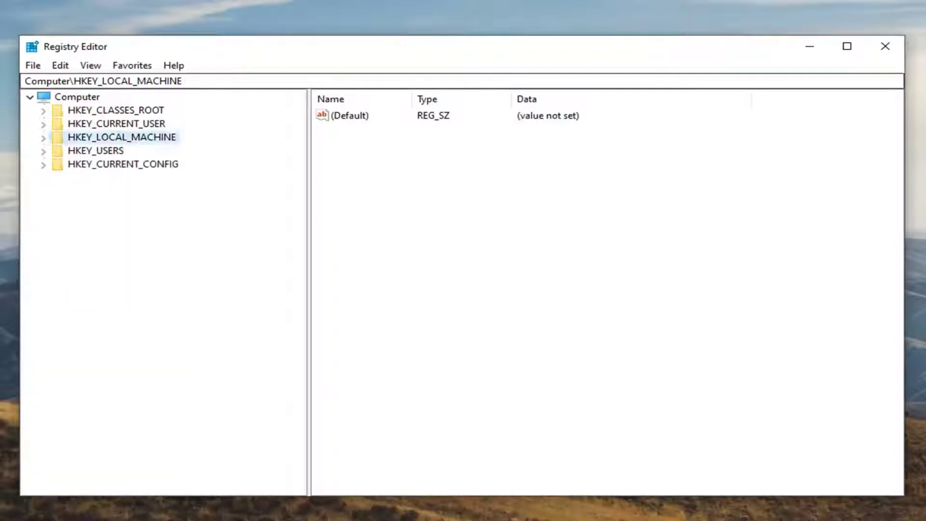